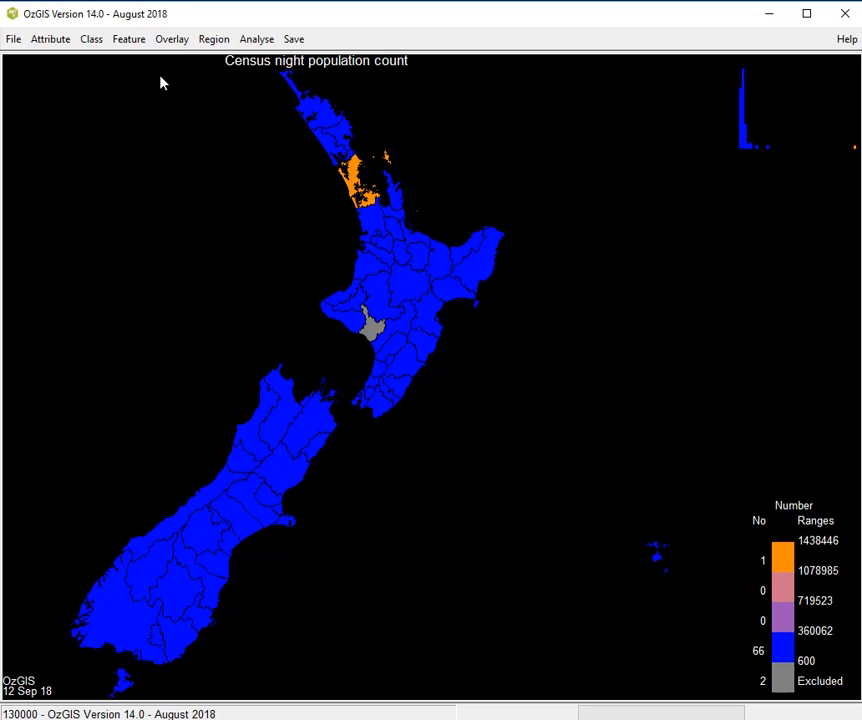
click(91, 42)
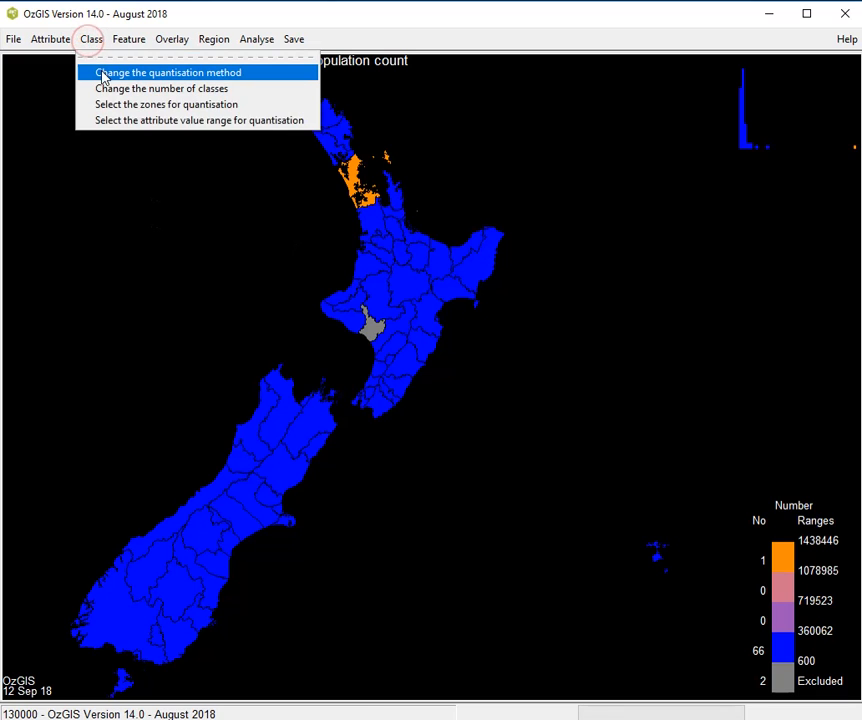
click(102, 73)
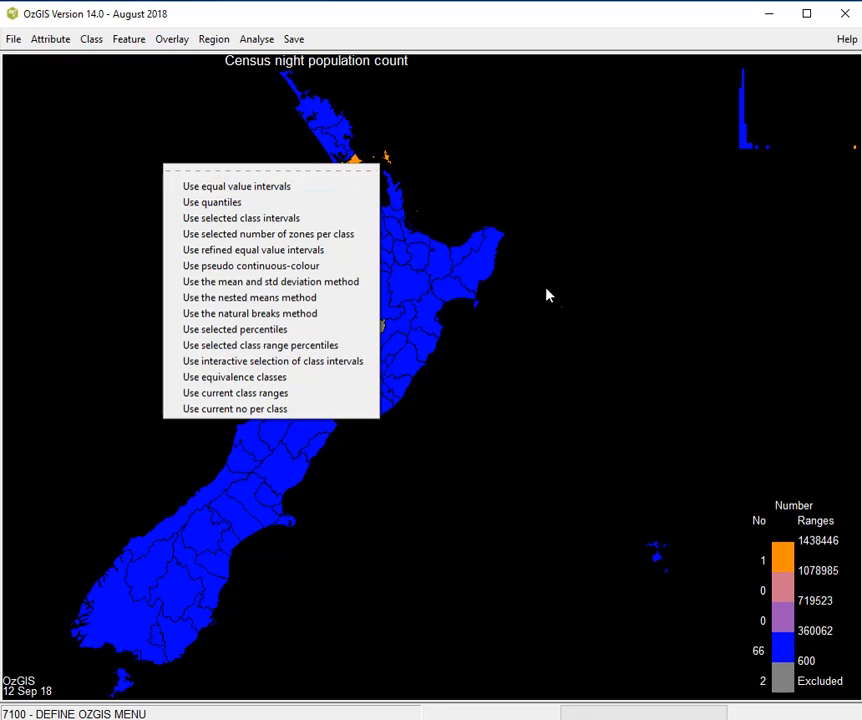
click(593, 334)
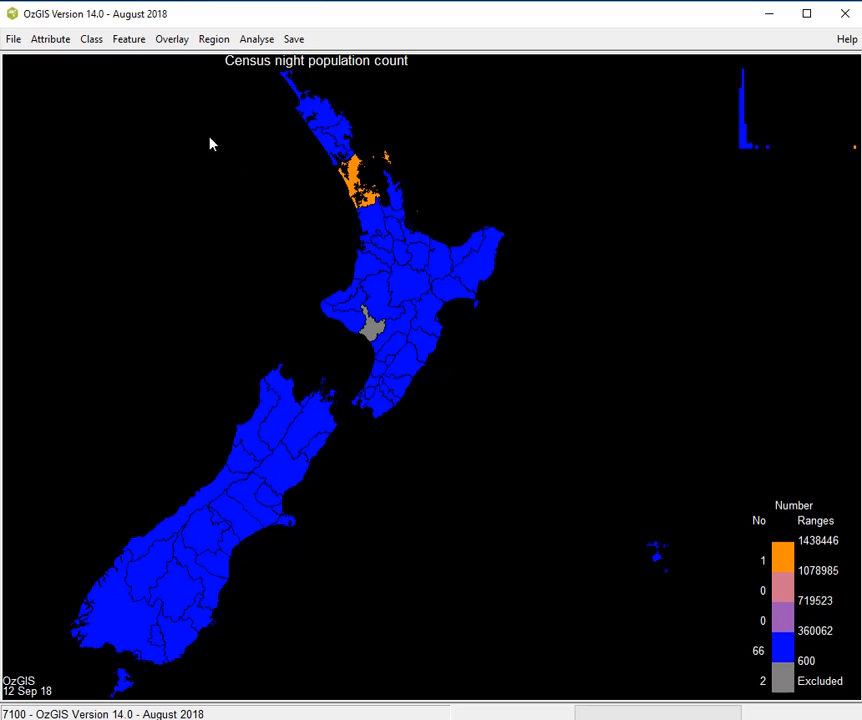
- Classify the census night population map by quantiles, with 5 quantisation classes
click(95, 42)
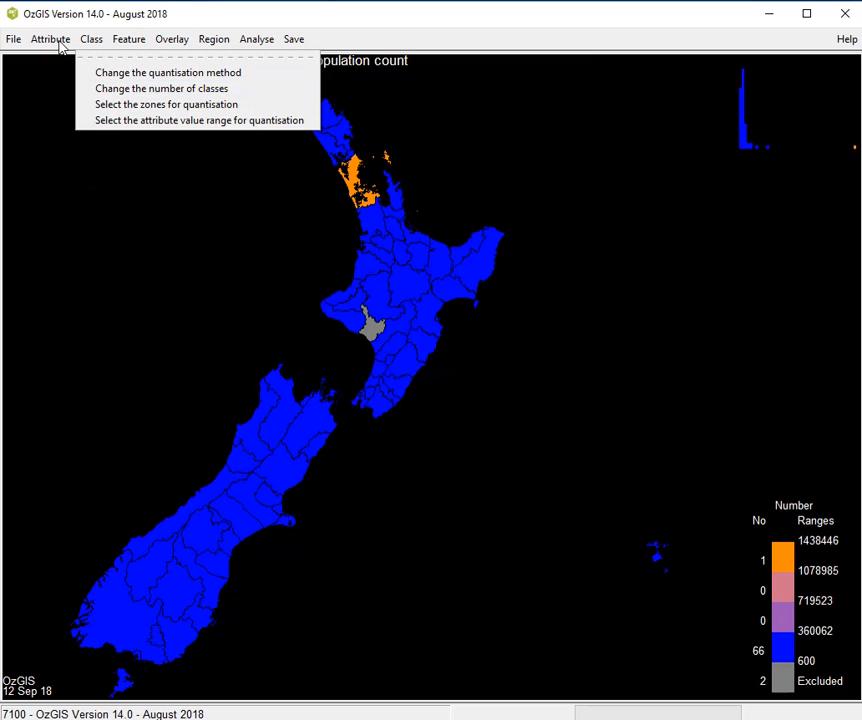
click(139, 76)
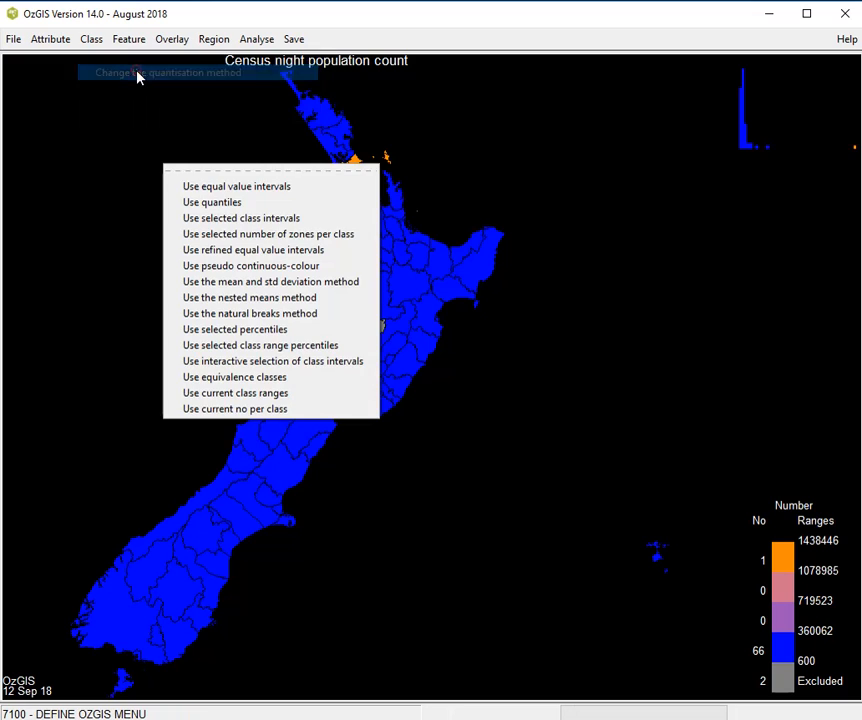
click(237, 205)
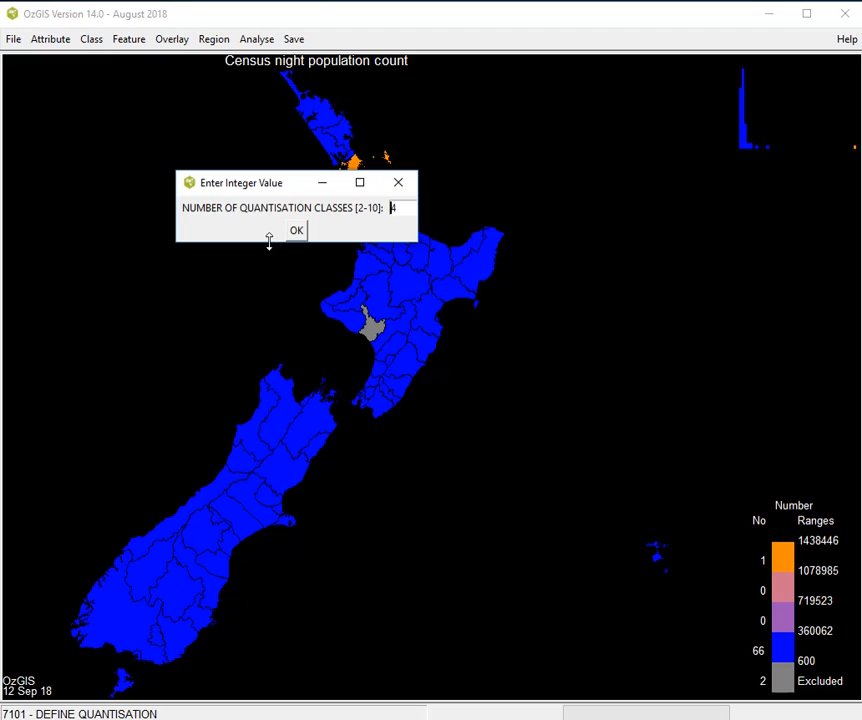
key(BackSpace)
text(5)
click(296, 232)
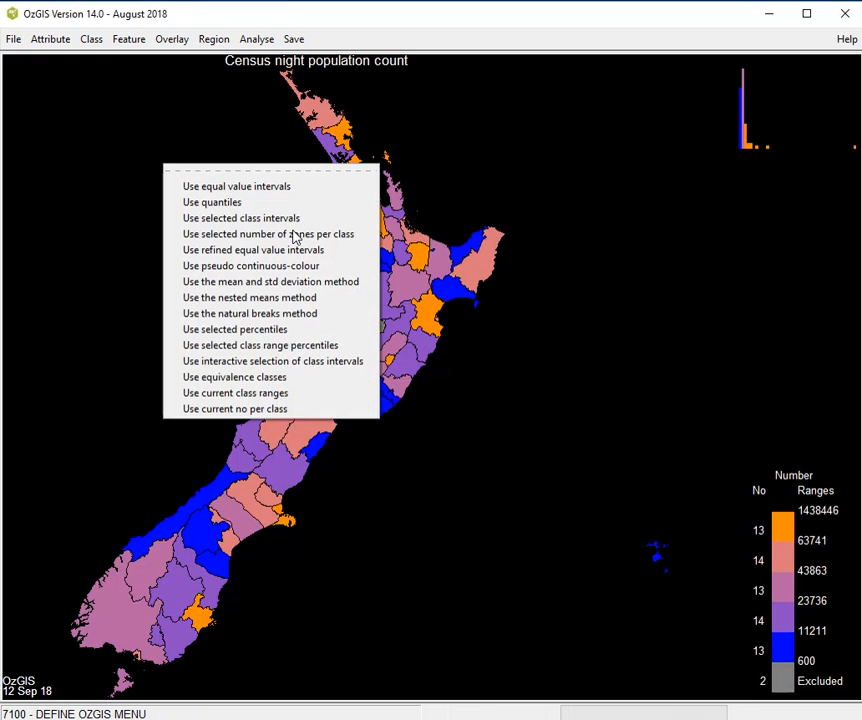
click(527, 354)
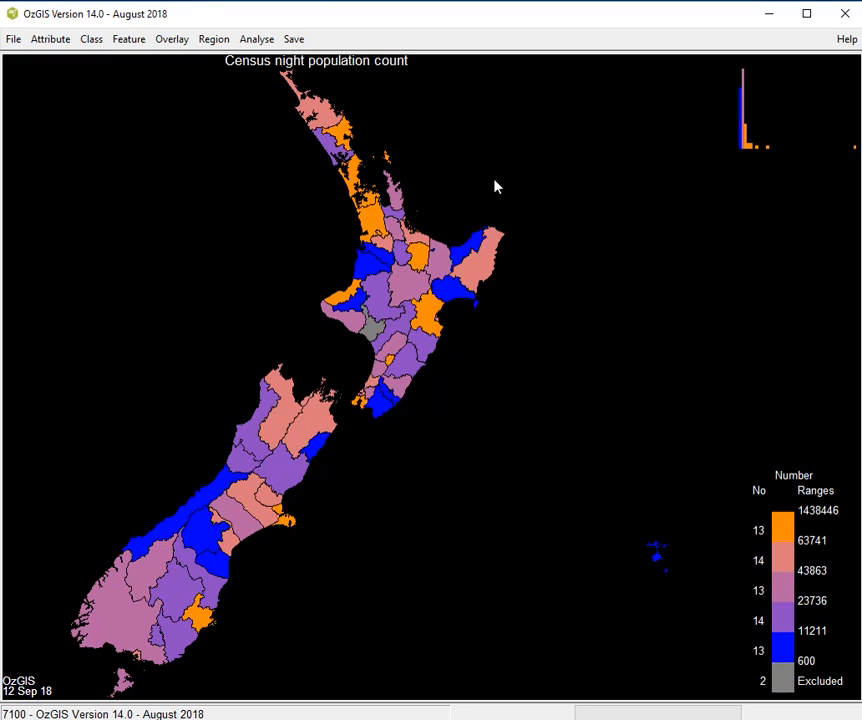
- Reclassify the population map with refined equal value intervals in 5 classes, and switch it to pseudo continuous-colour
click(102, 43)
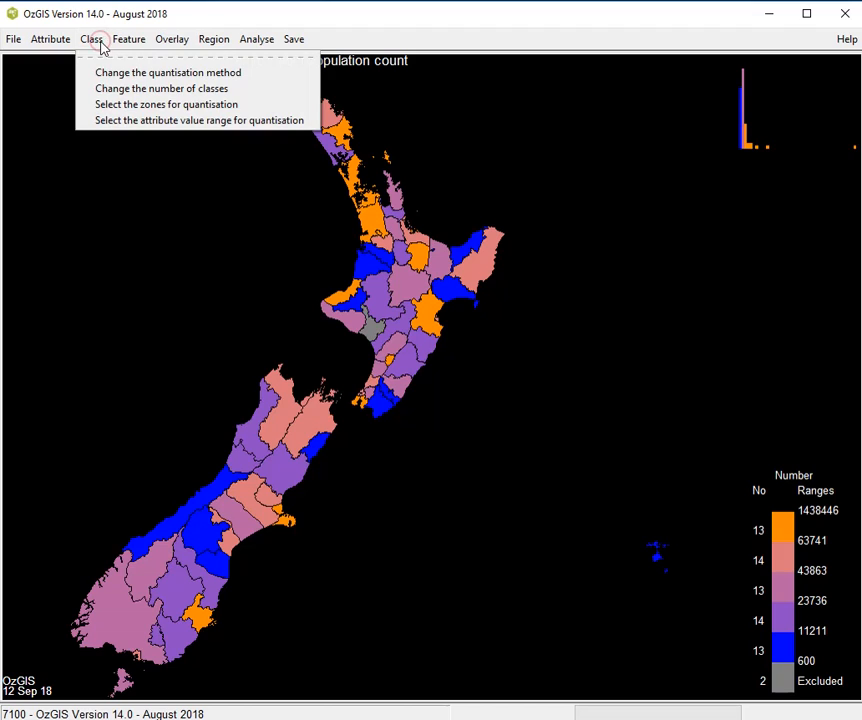
click(121, 74)
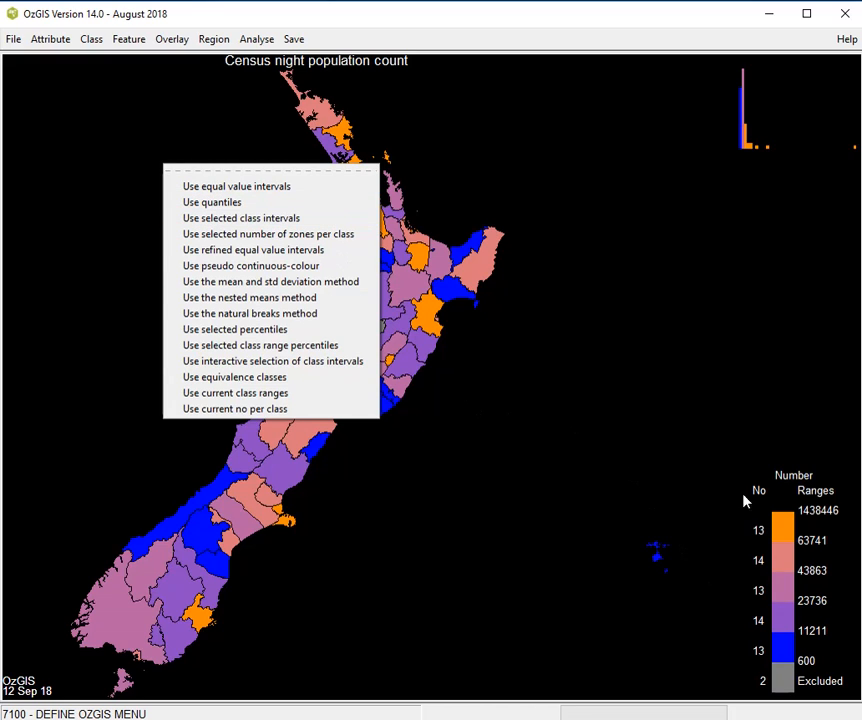
click(266, 258)
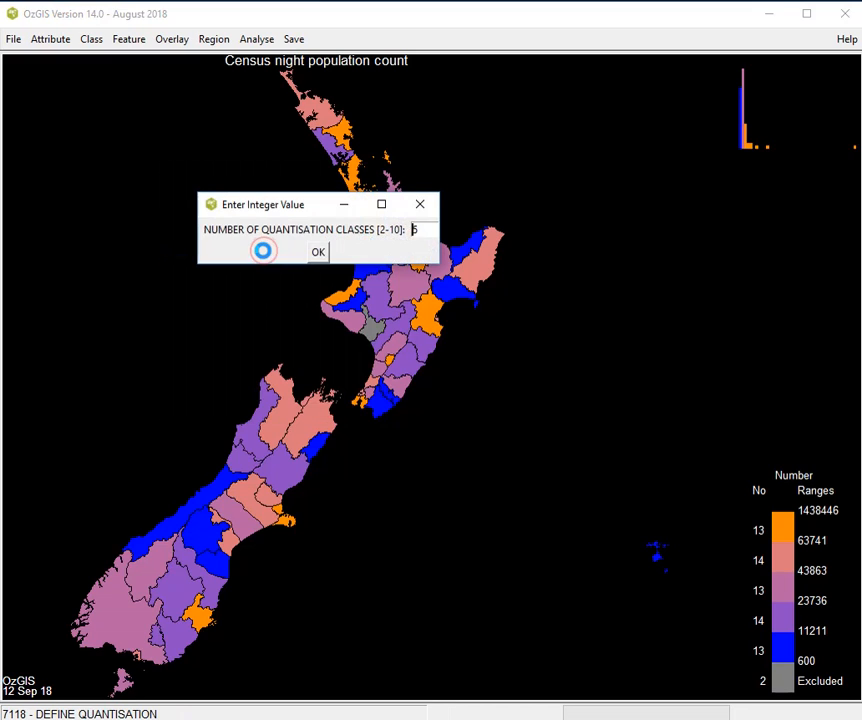
click(319, 254)
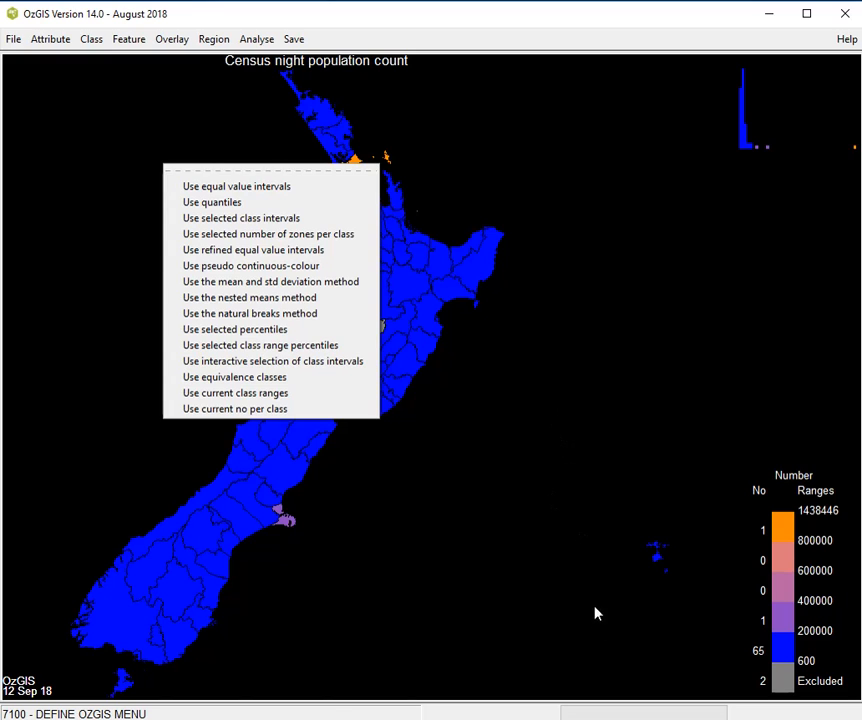
click(281, 272)
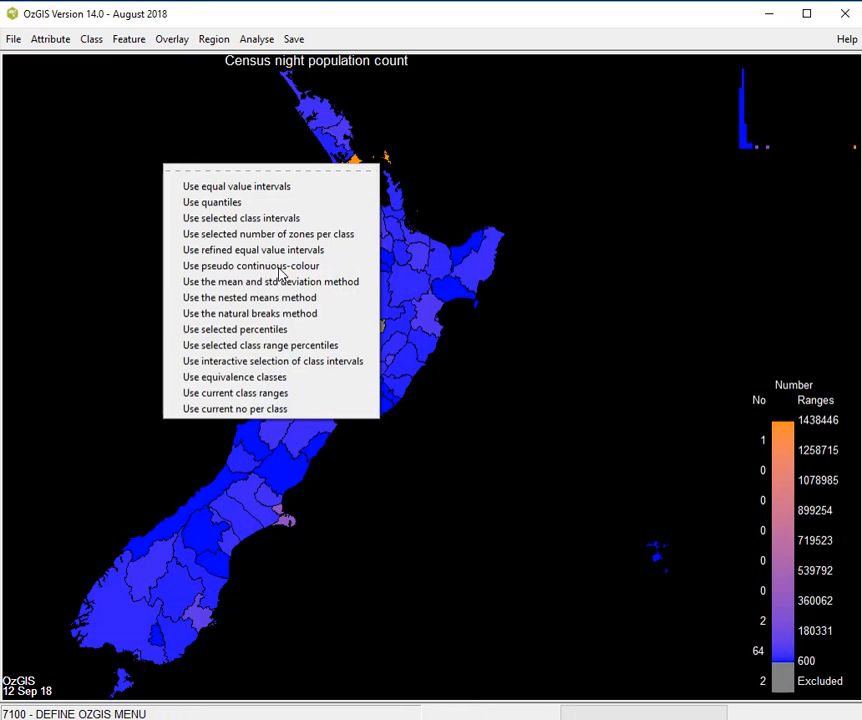
click(468, 583)
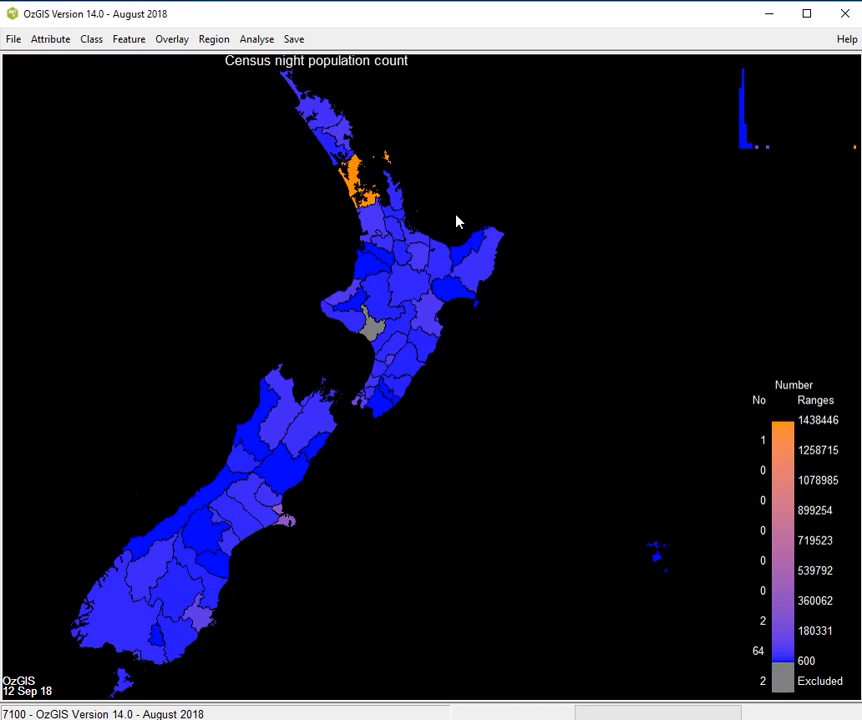
- Display the Population Change 2006-2013 attribute on the map, choosing it from the attribute list
click(52, 39)
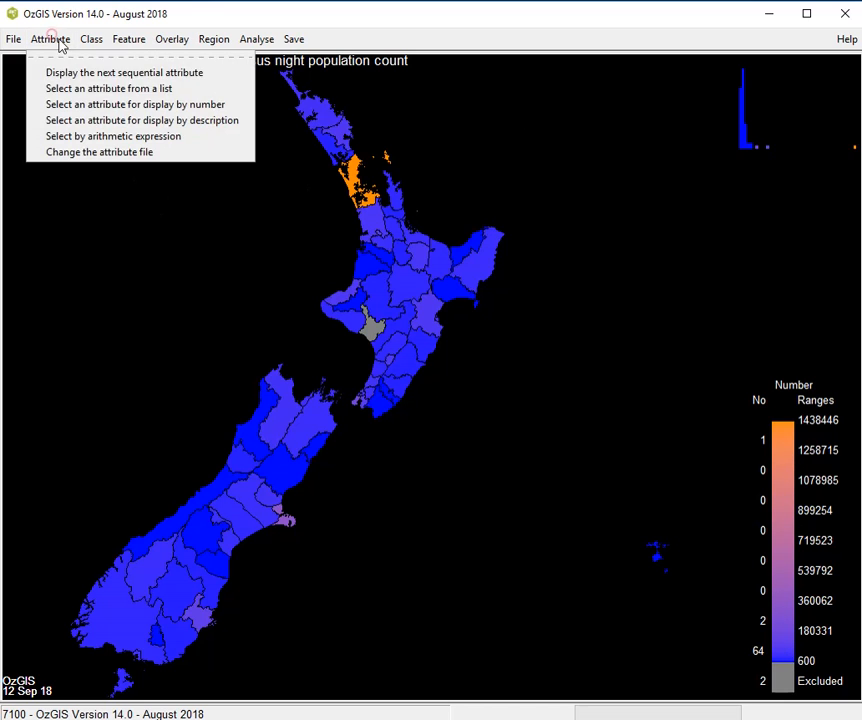
click(105, 88)
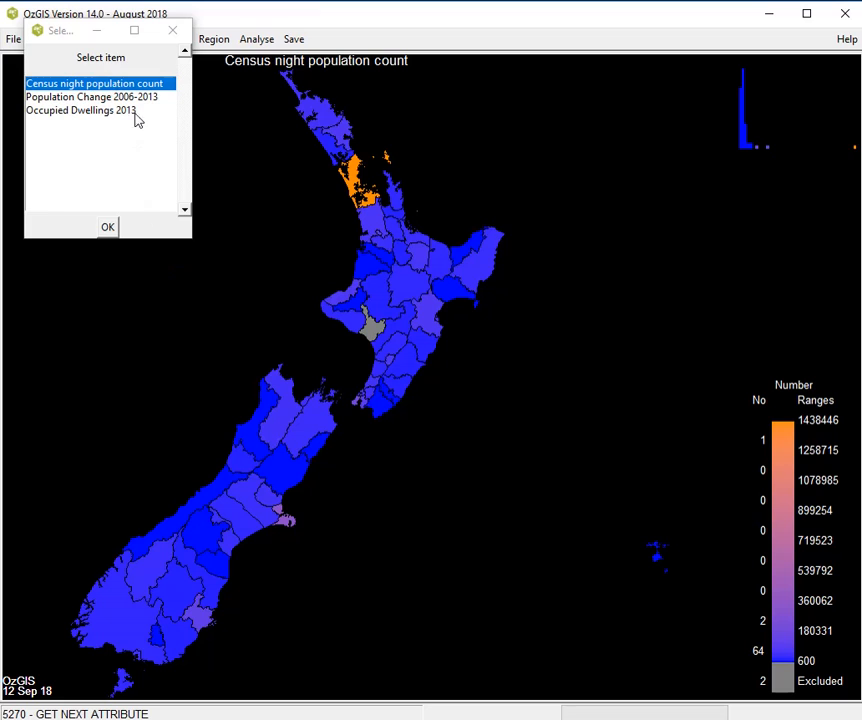
double_click(135, 99)
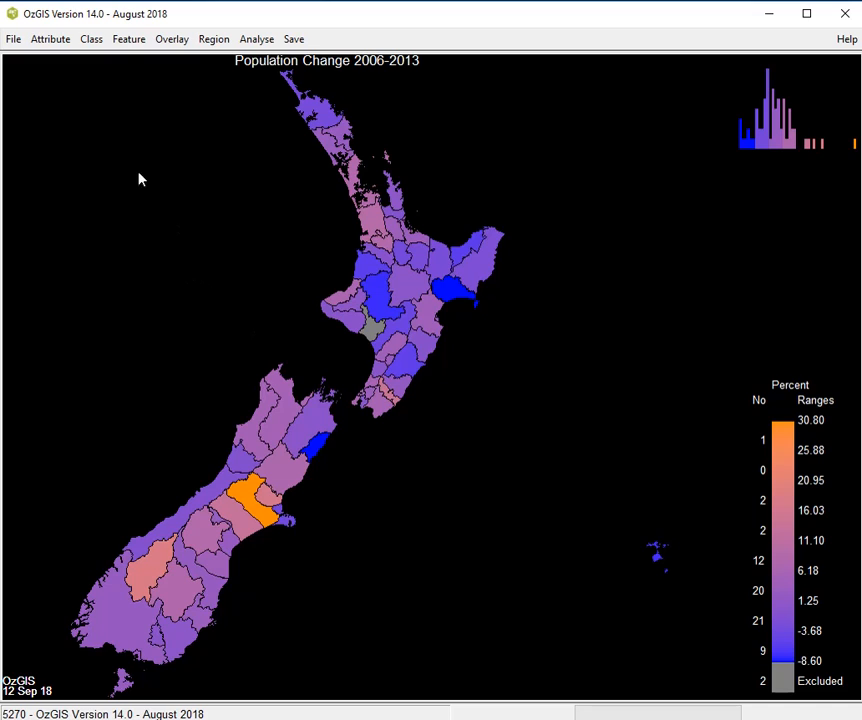
- Classify the population change map by the mean and std deviation method, with outward steps of 0.5 and 1.0 S.D. and step 3 at 0
click(91, 39)
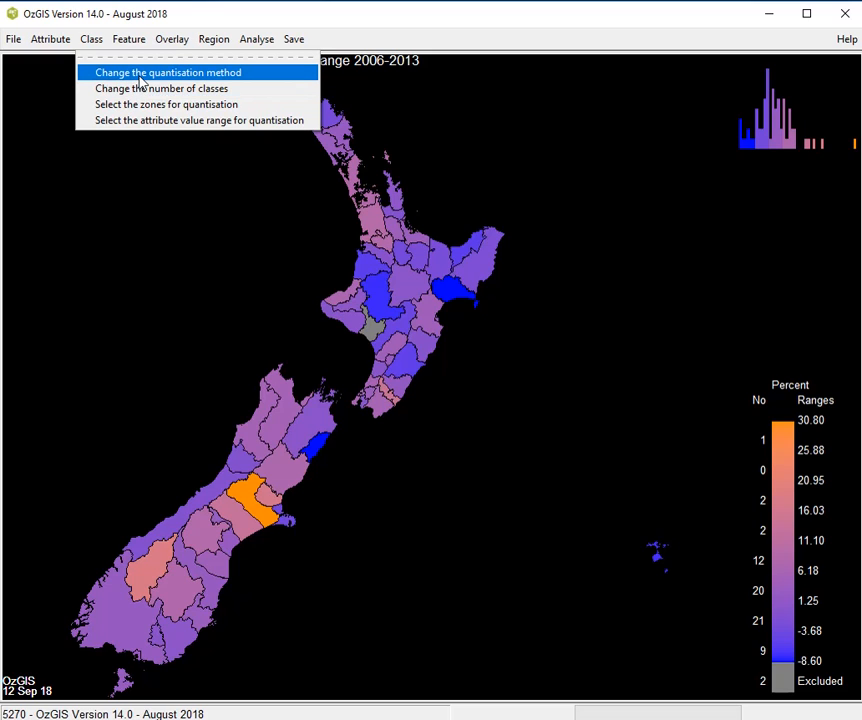
click(141, 76)
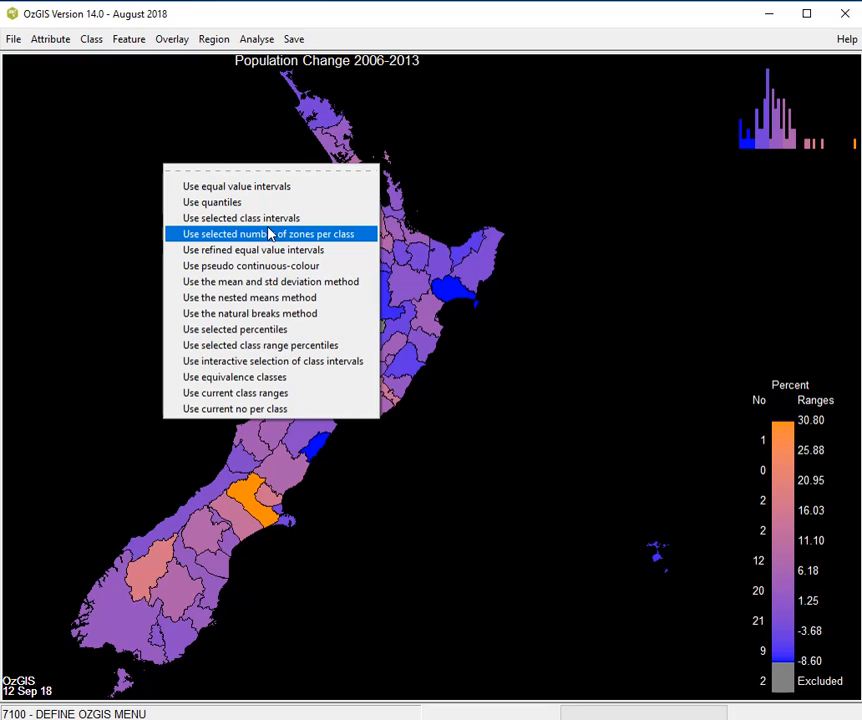
click(309, 284)
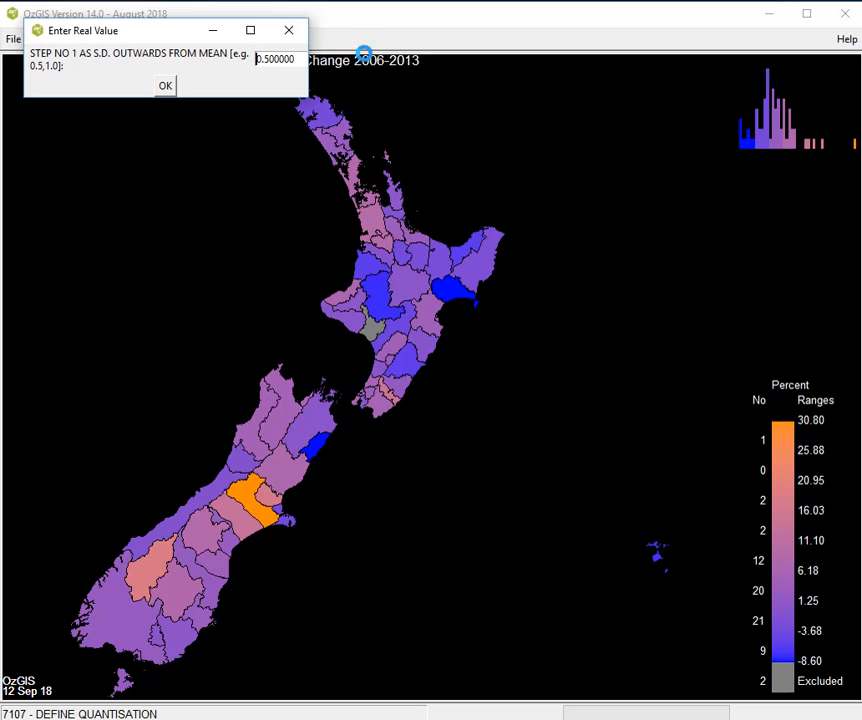
click(168, 87)
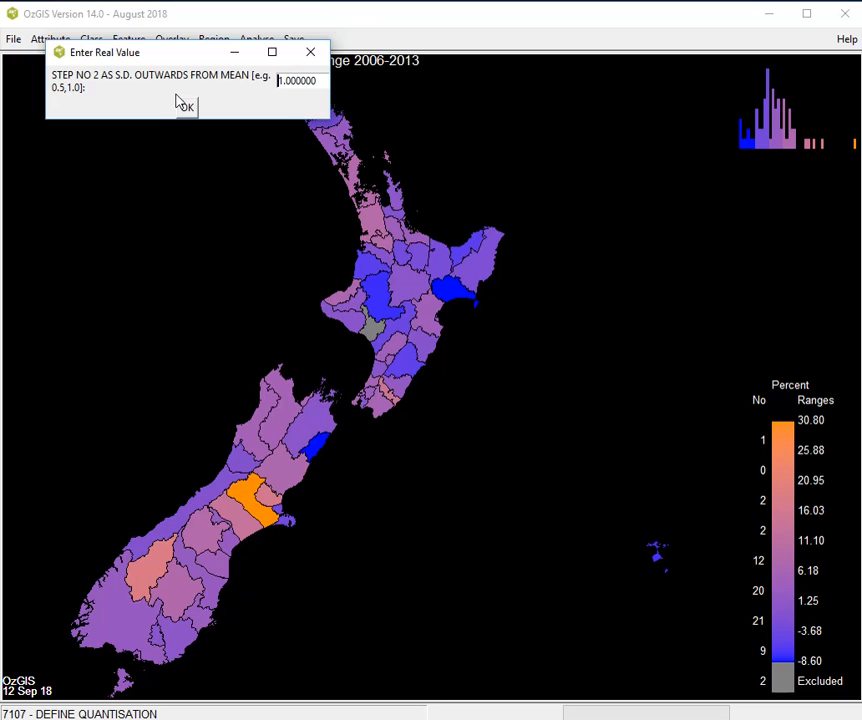
click(187, 110)
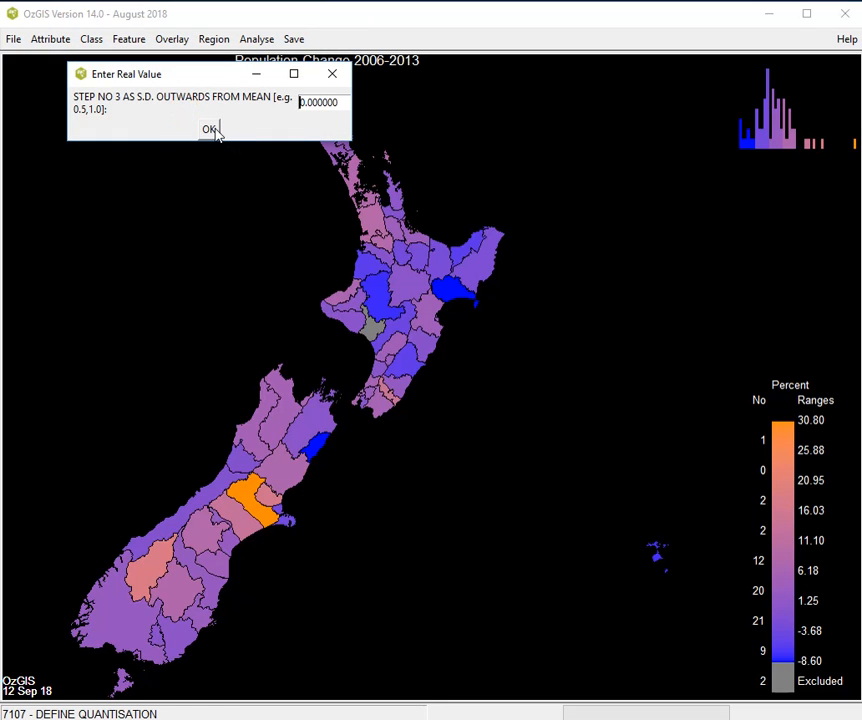
click(212, 131)
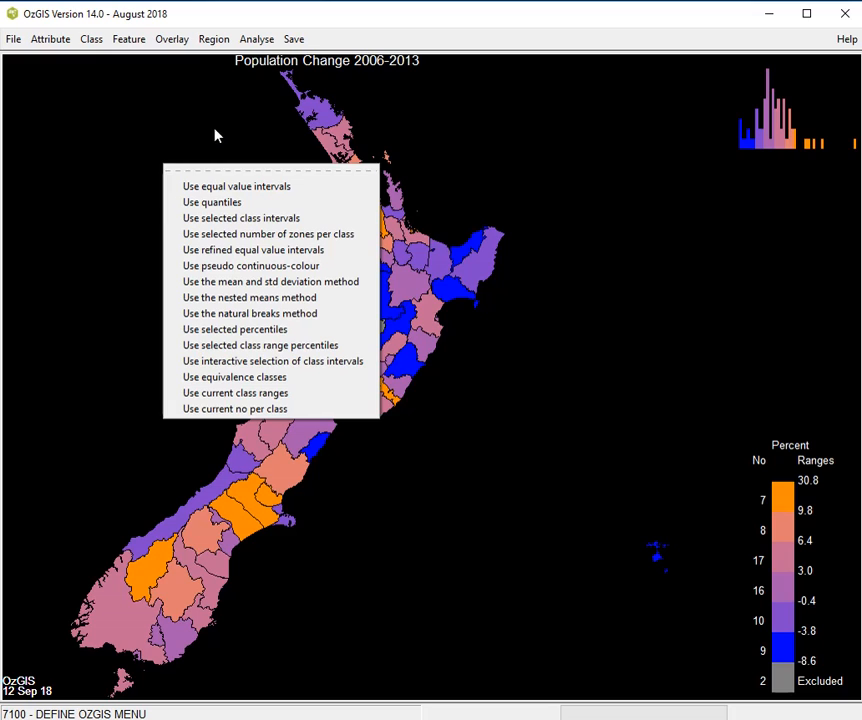
- Show the mean and std deviation on the histogram and remove the statistics display again
click(131, 42)
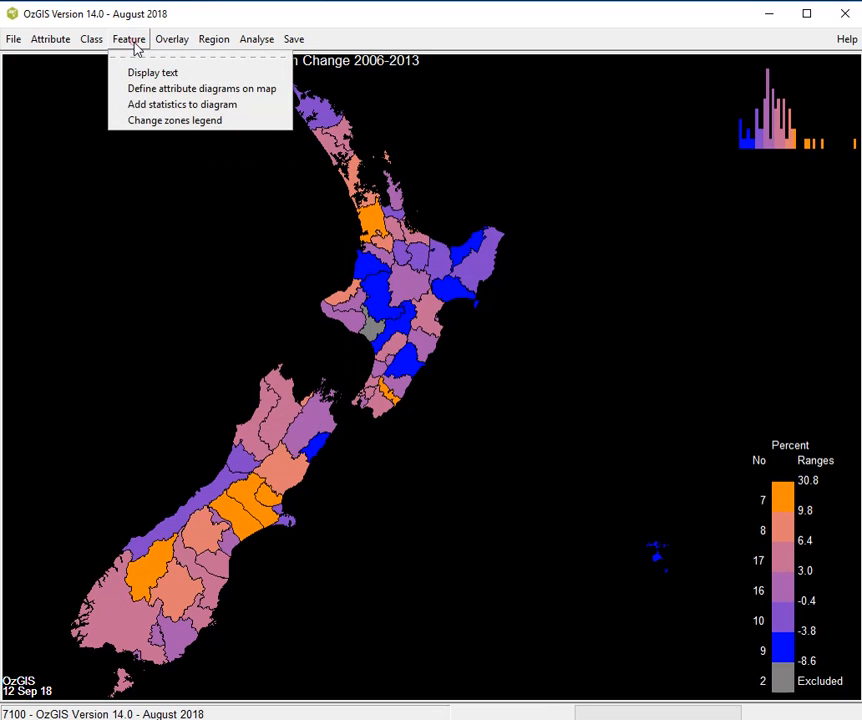
click(167, 105)
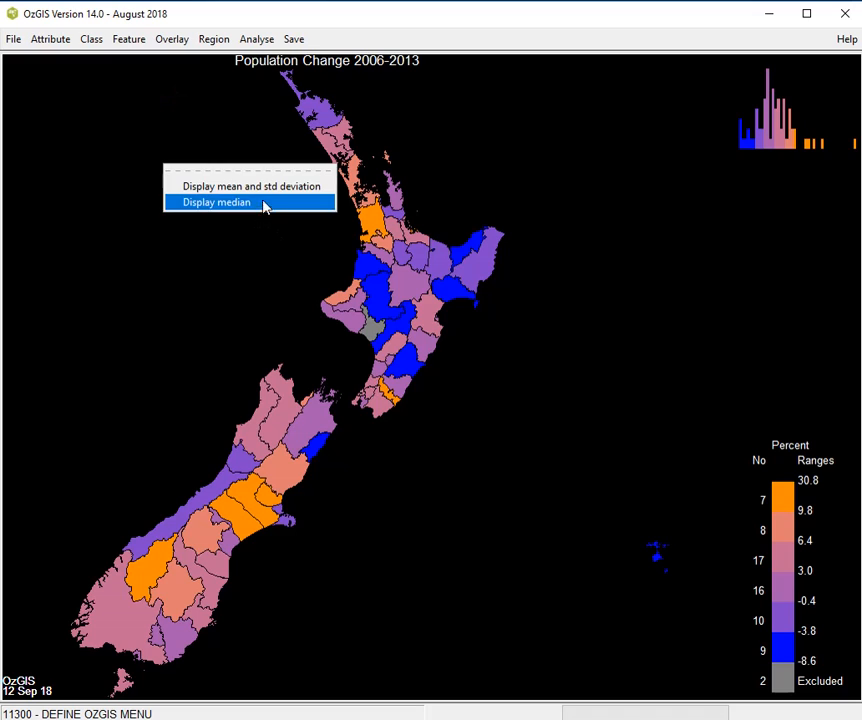
click(285, 188)
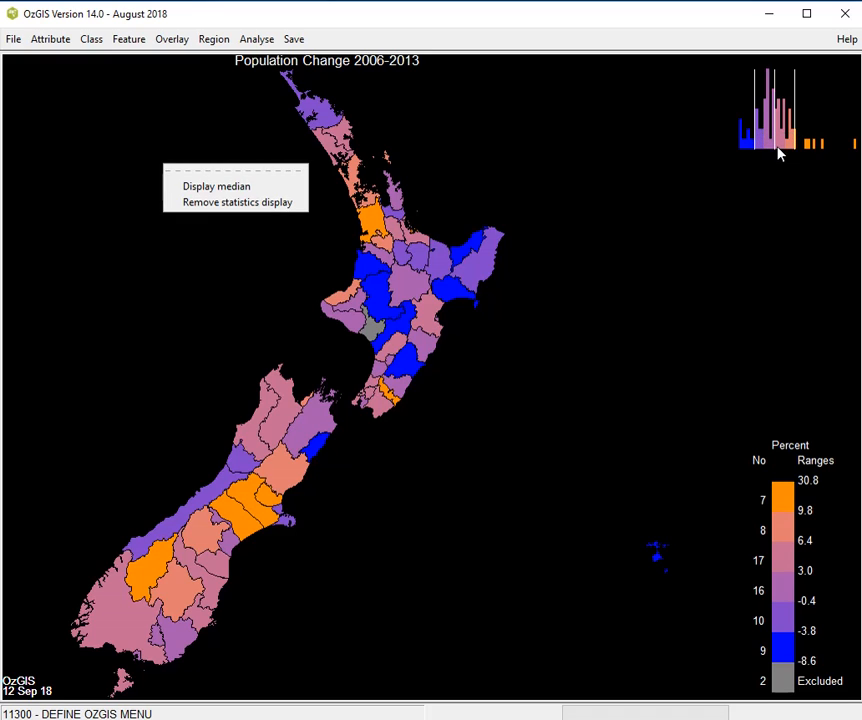
click(281, 203)
click(455, 145)
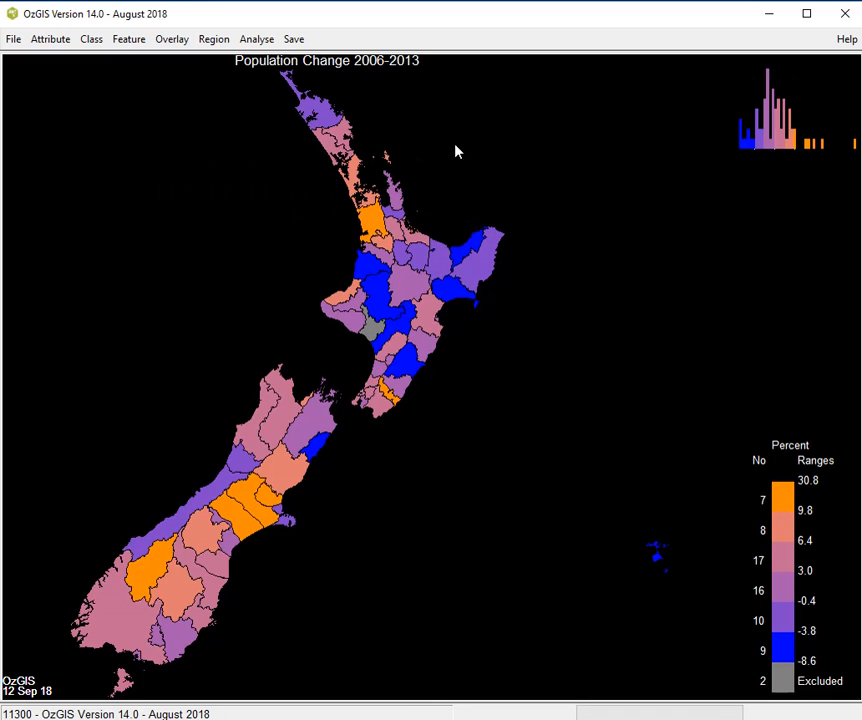
- Classify the population change map by the natural breaks method, with 4 classes and a separation of values of 1
click(89, 42)
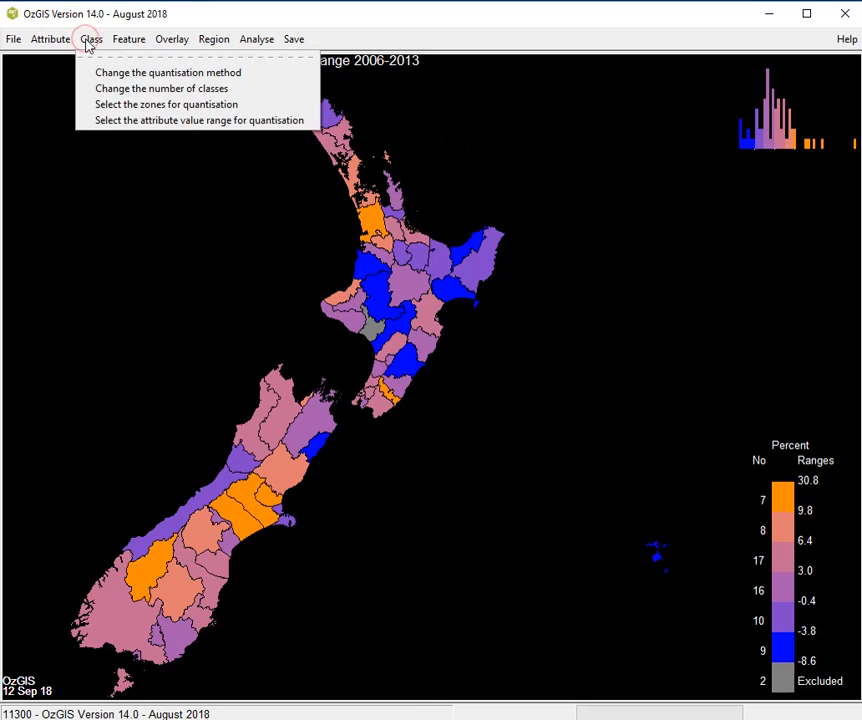
click(119, 71)
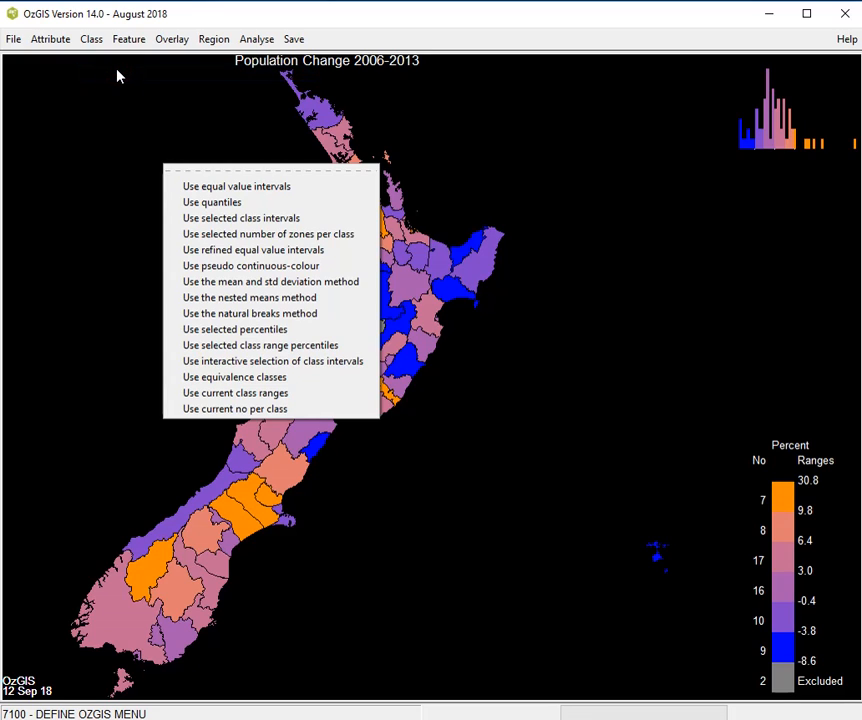
click(262, 316)
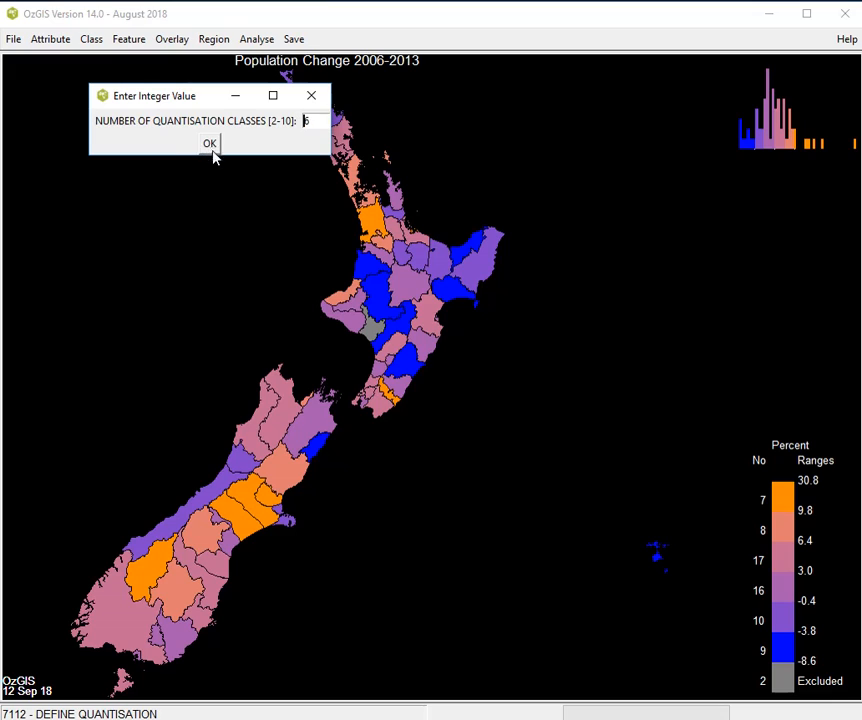
key(Delete)
text(4)
key(Return)
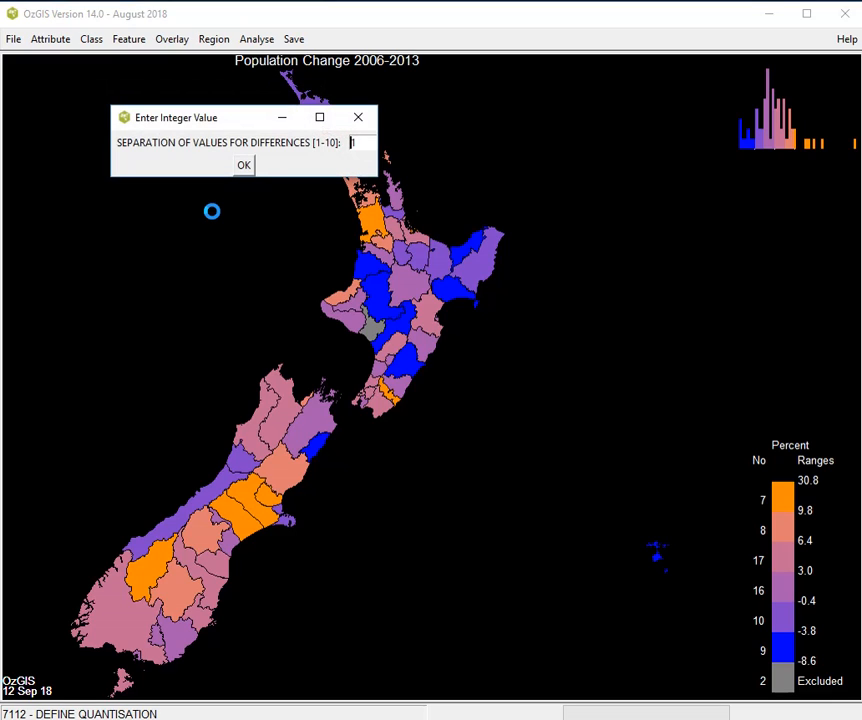
click(250, 170)
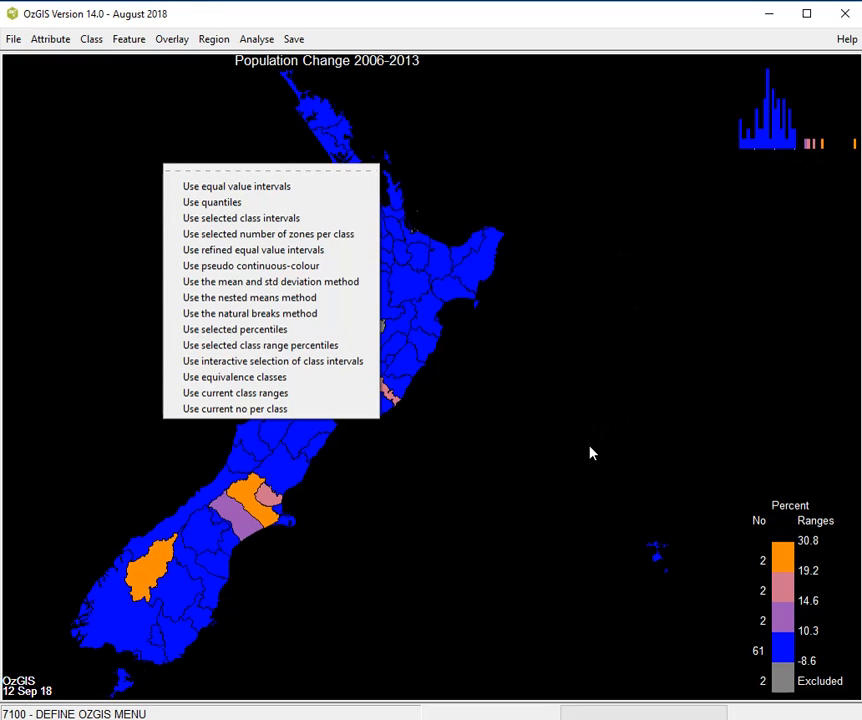
- Classify the population change map by interactive selection of class intervals, with 4 classes and histogram breaks at about 1.80, 11.92 and 23.69
click(297, 366)
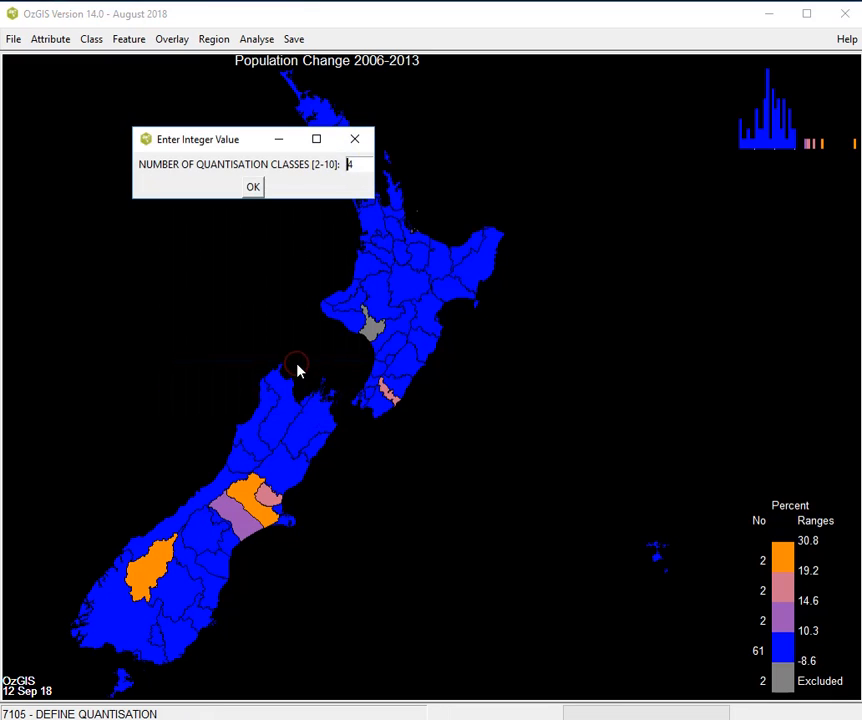
click(253, 187)
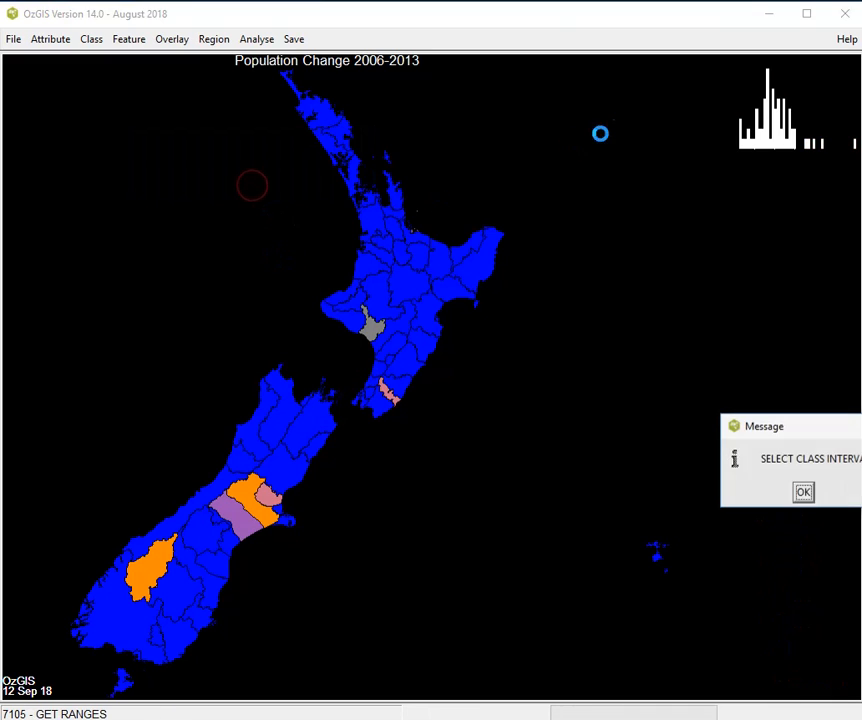
click(803, 492)
click(803, 492)
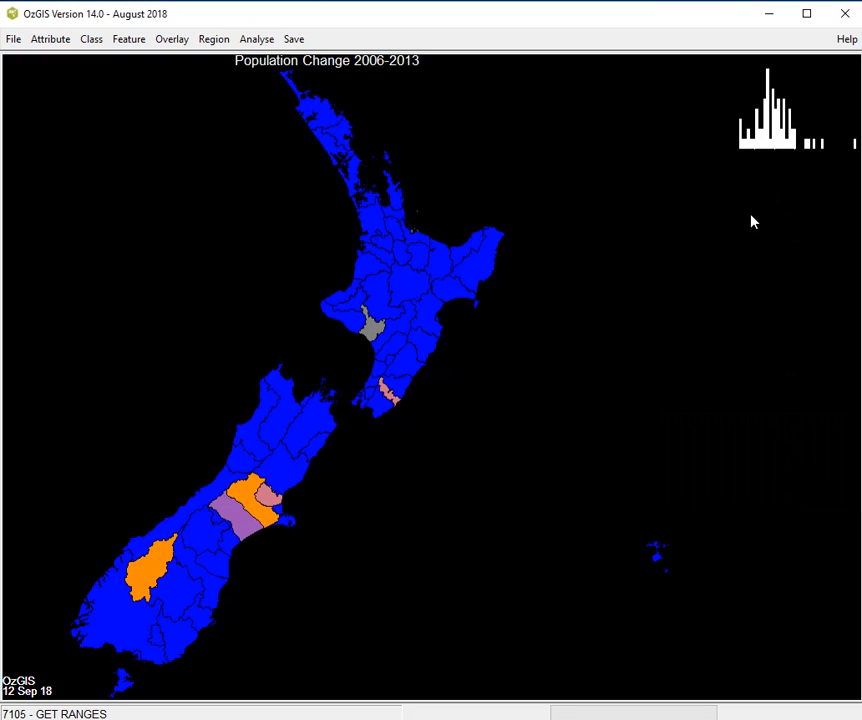
click(800, 139)
click(836, 142)
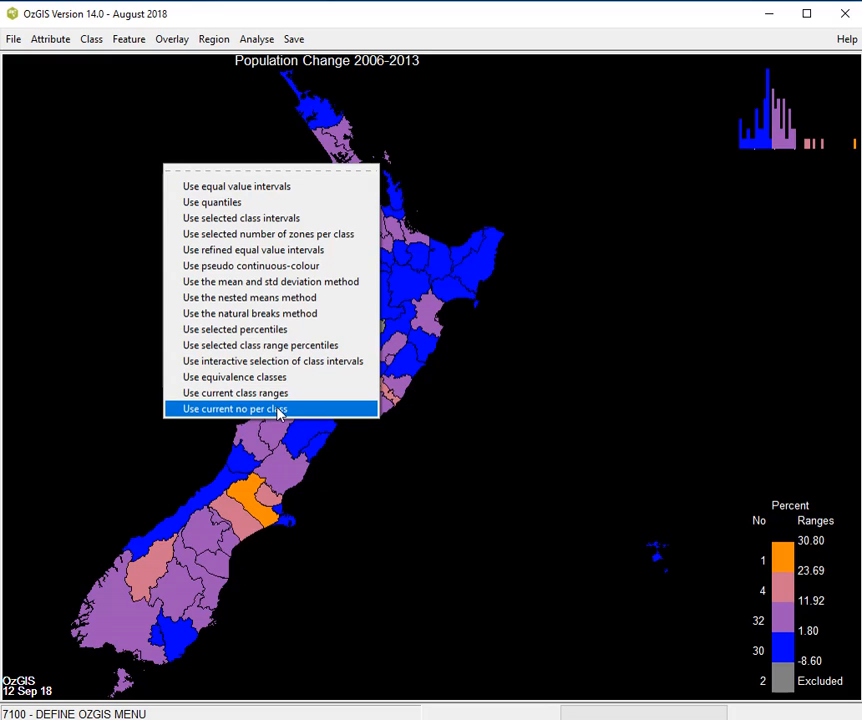
click(494, 489)
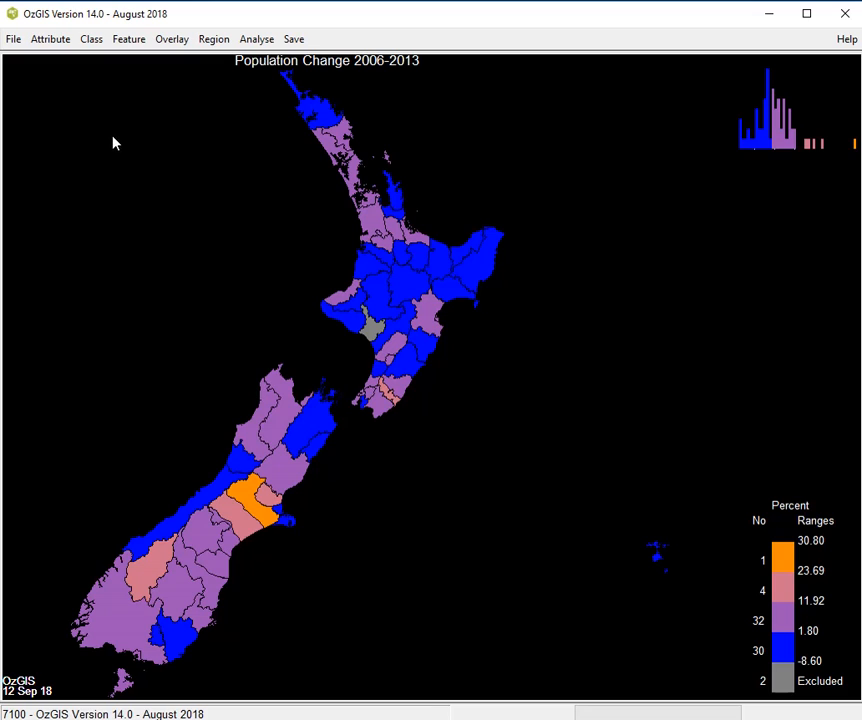
click(91, 40)
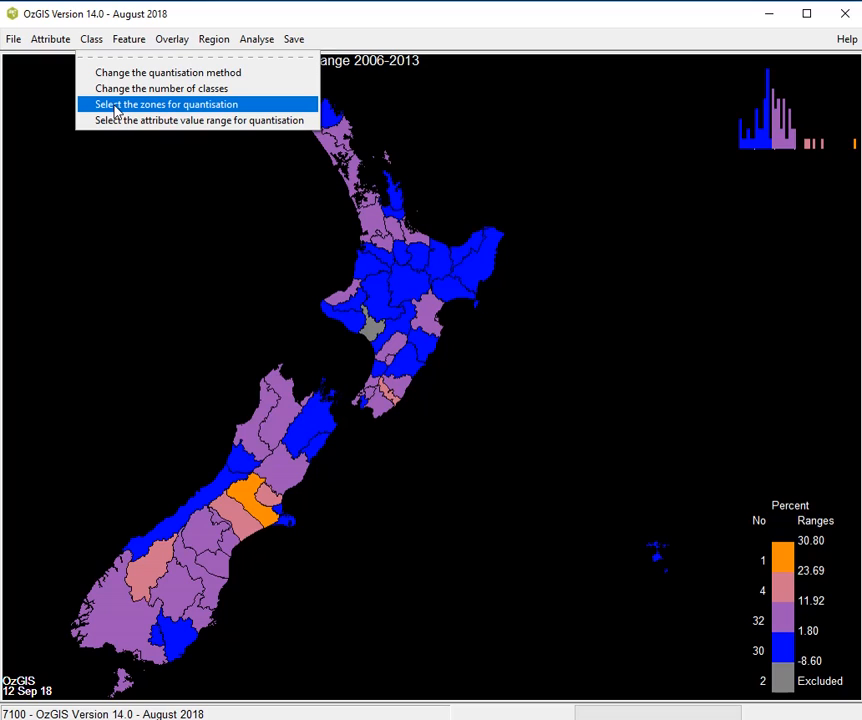
click(116, 107)
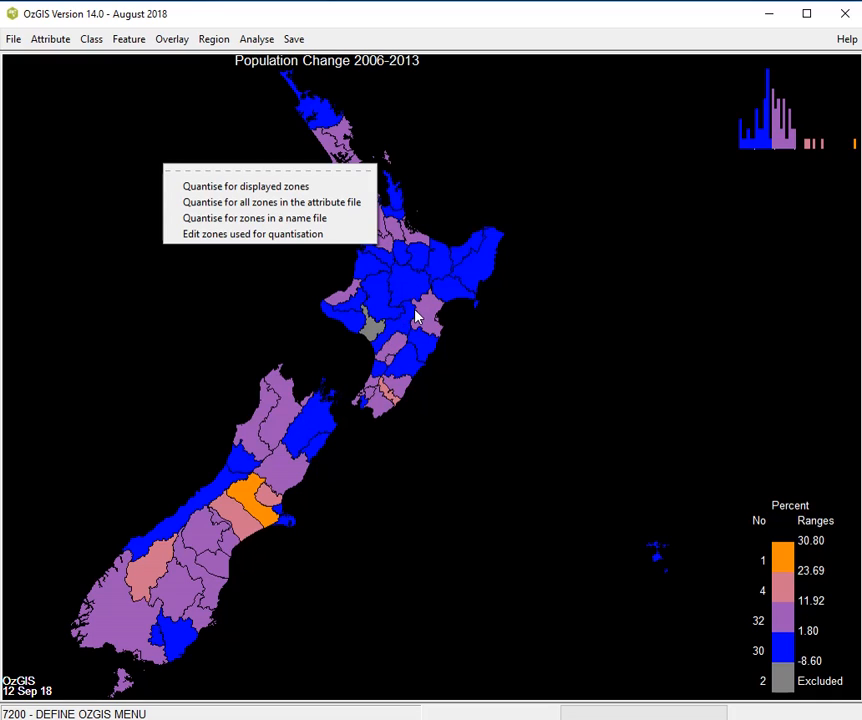
click(507, 341)
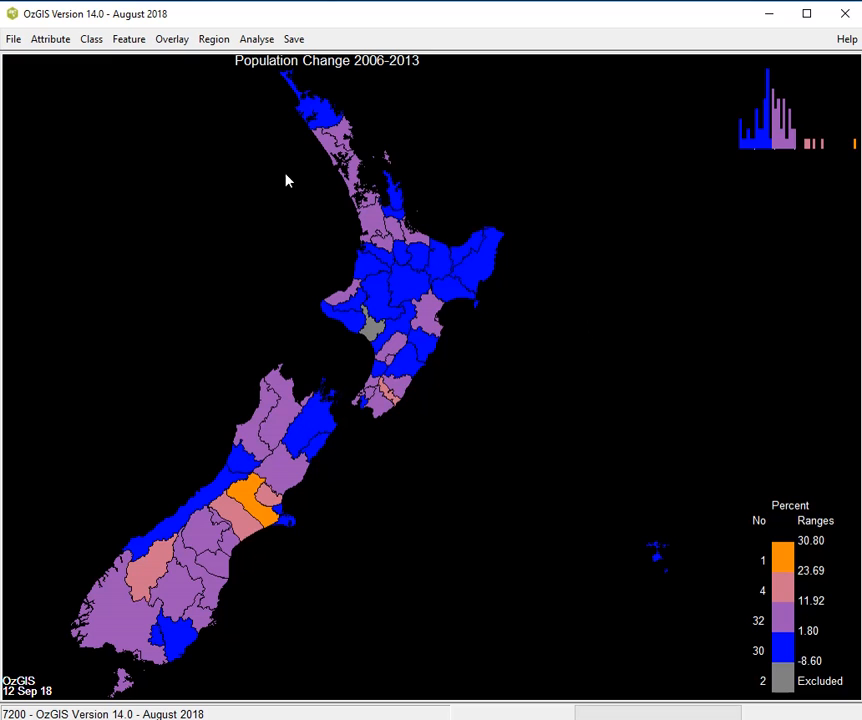
- Classify the population change map by equal value intervals, with 4 classes
click(87, 40)
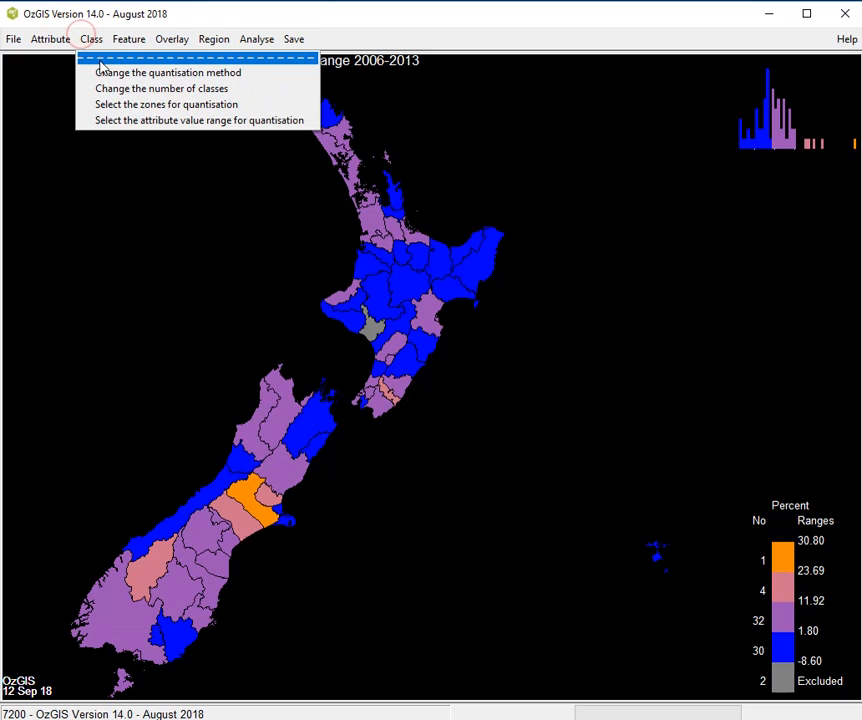
click(110, 73)
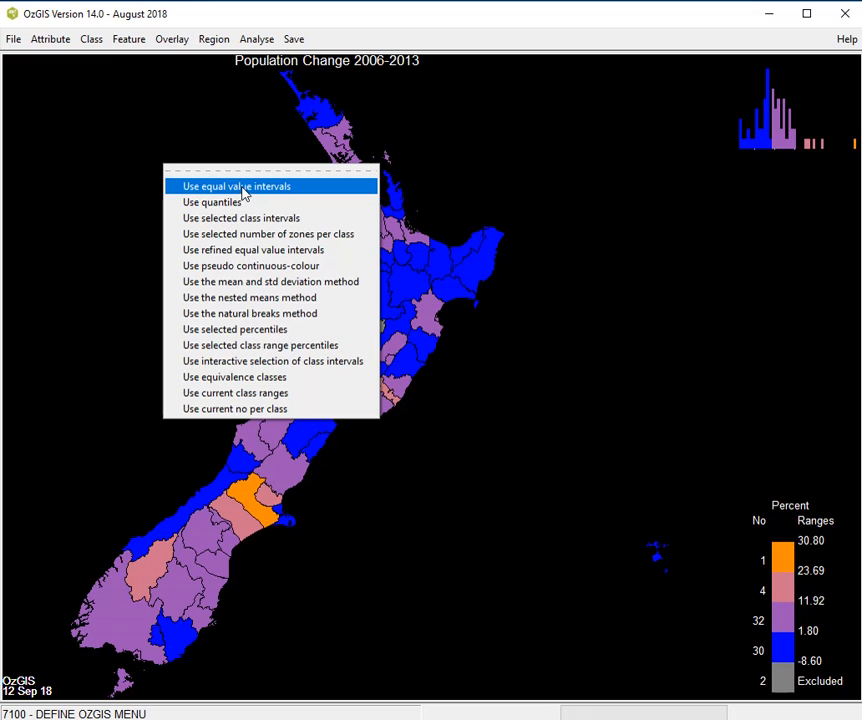
click(242, 199)
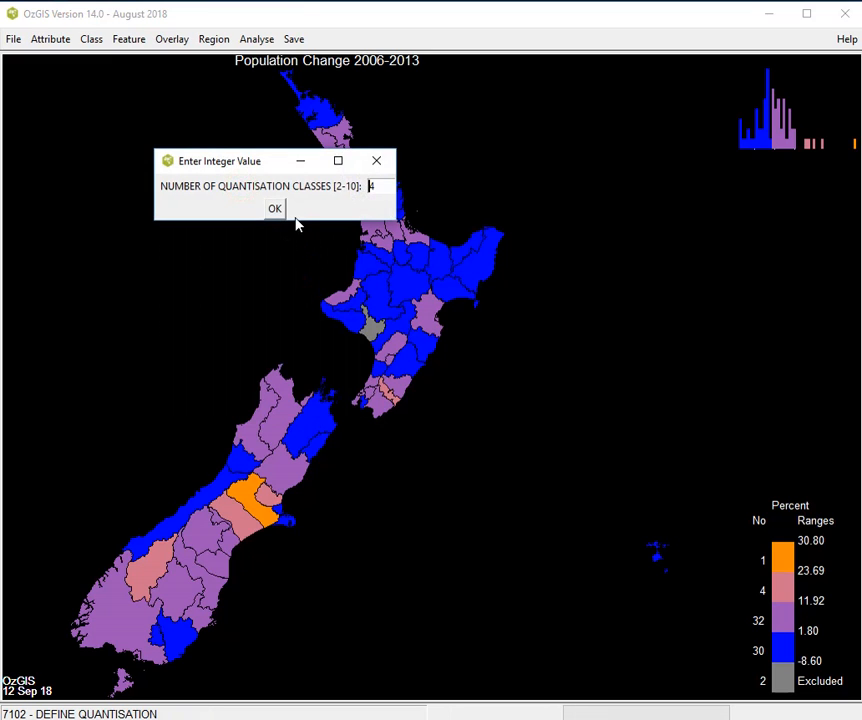
text(5)
click(283, 212)
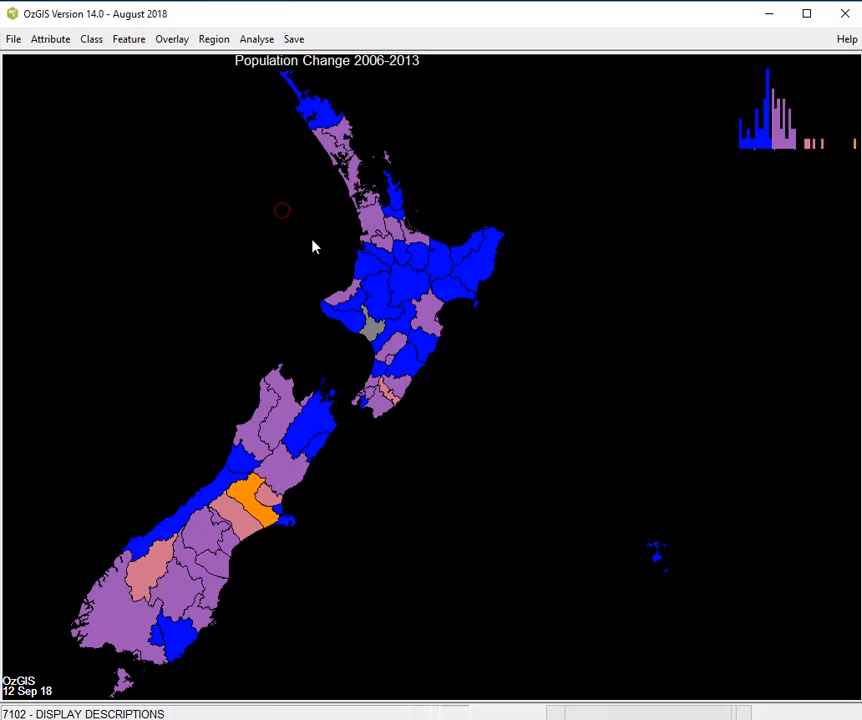
click(551, 415)
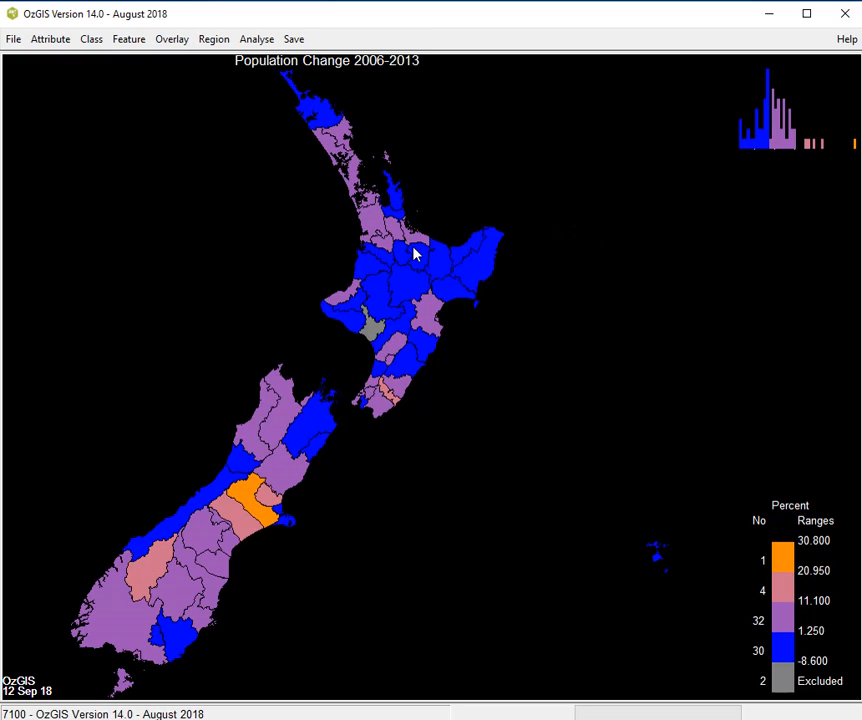
- Change the quantisation method to a selected number of zones per class, with 2 quantisation classes
click(94, 41)
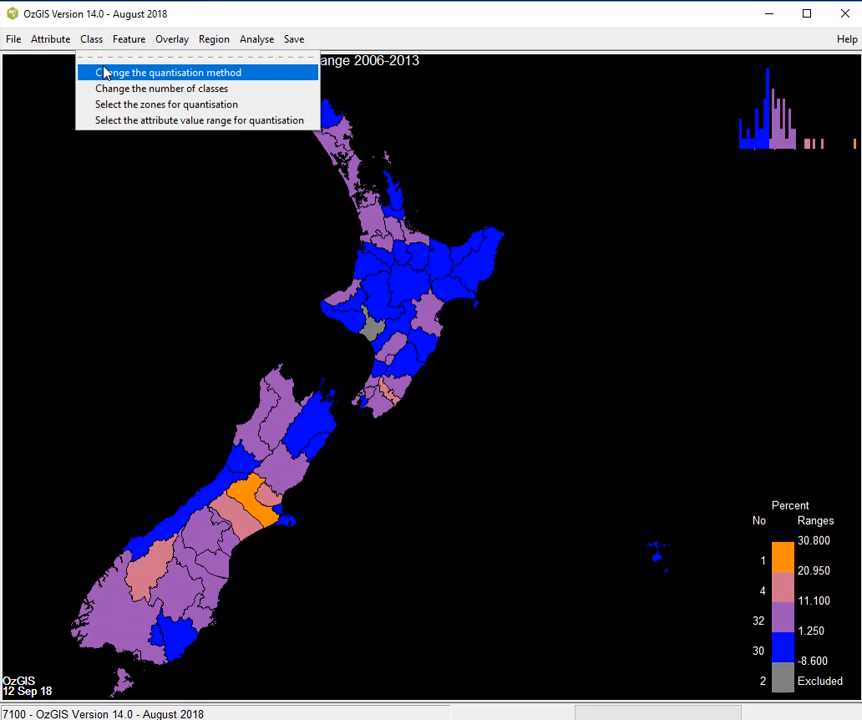
click(106, 71)
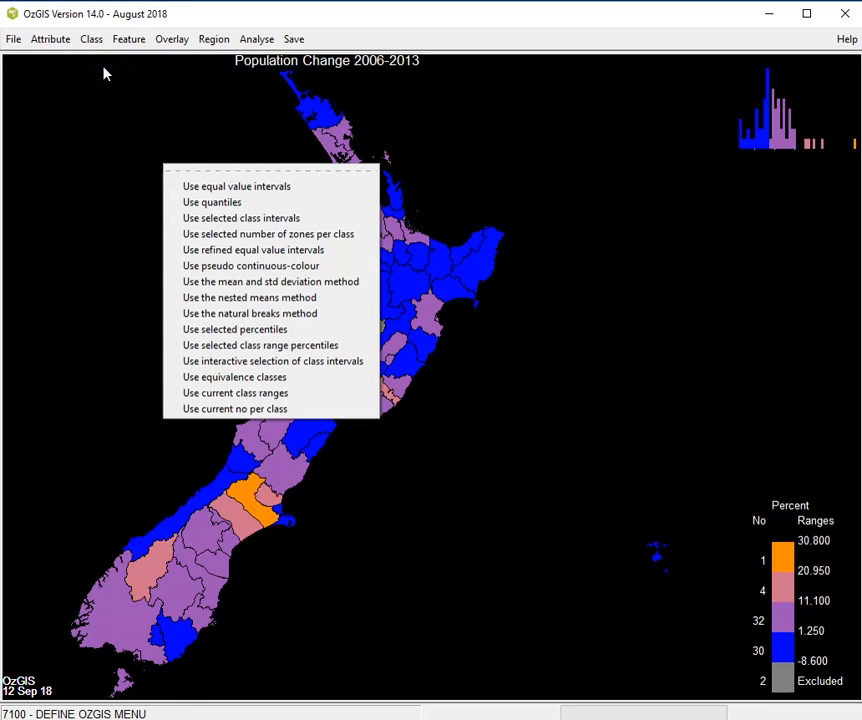
click(256, 233)
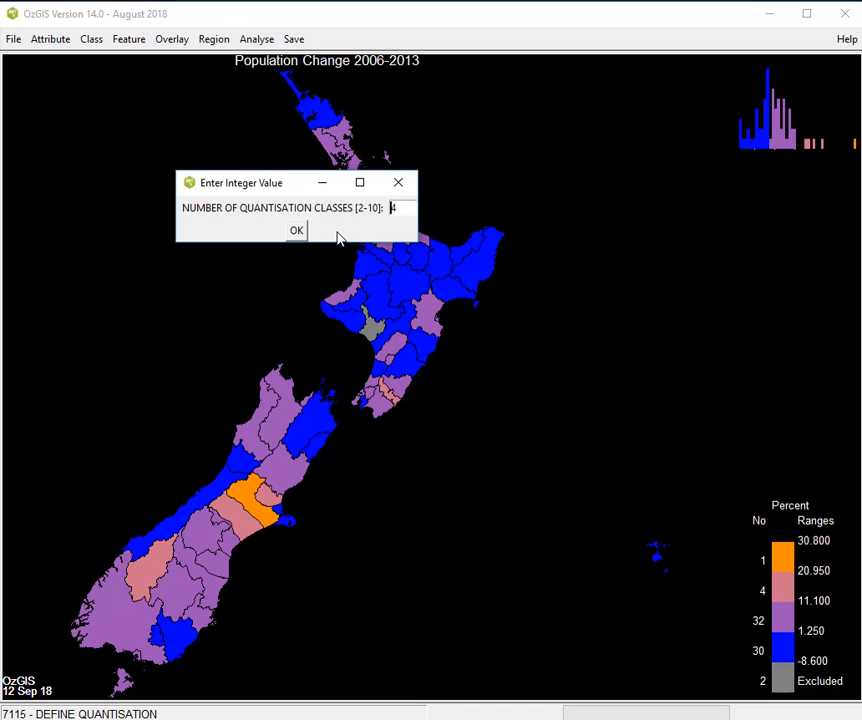
key(Delete)
text(2)
key(Return)
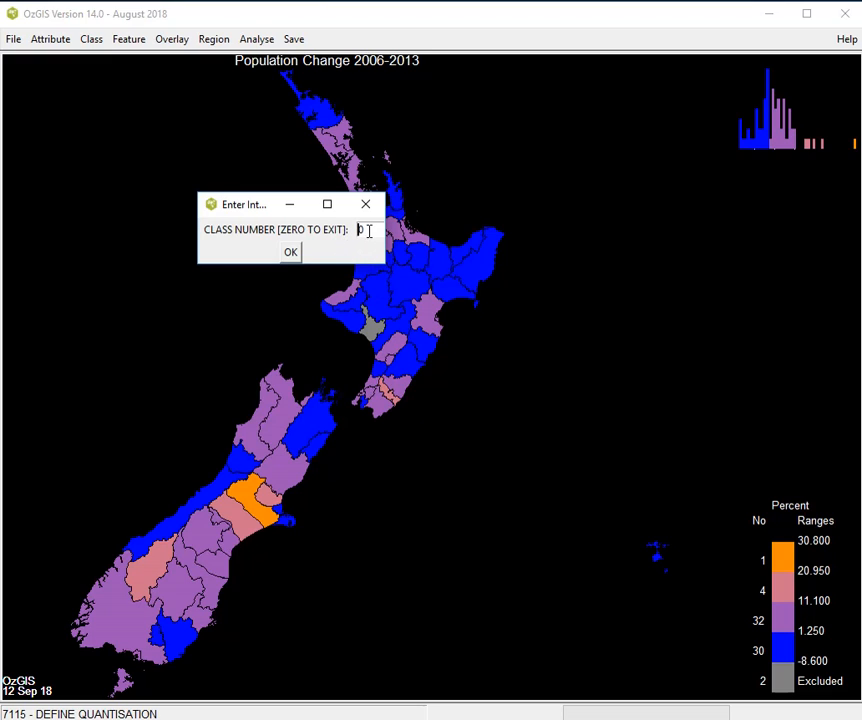
- Assign 5 zones to class 2 and finish the class entry with 0 to redraw the map
click(369, 231)
key(BackSpace)
text(2)
key(Return)
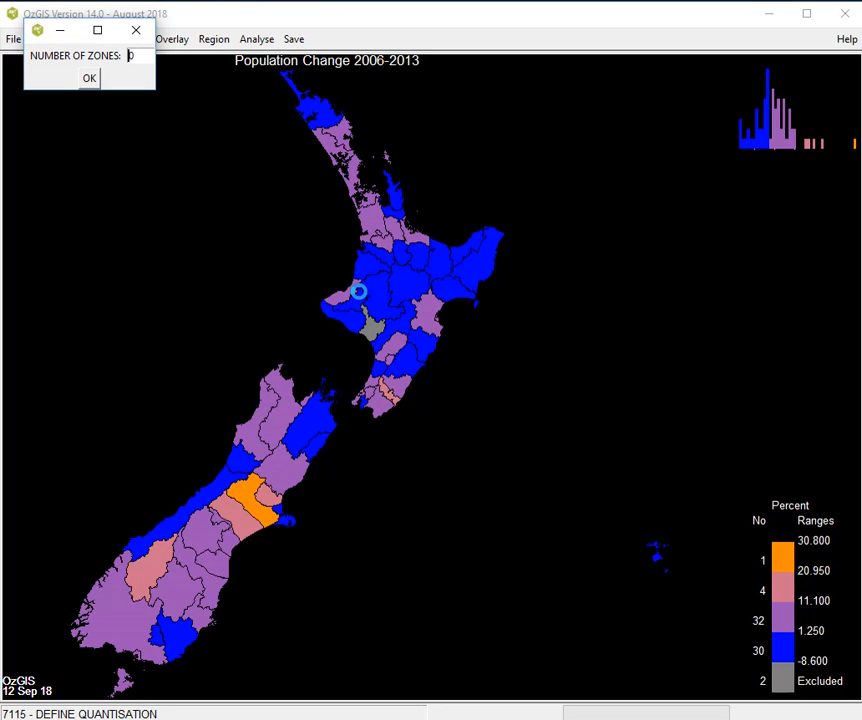
key(Delete)
text(5)
key(Return)
text(0)
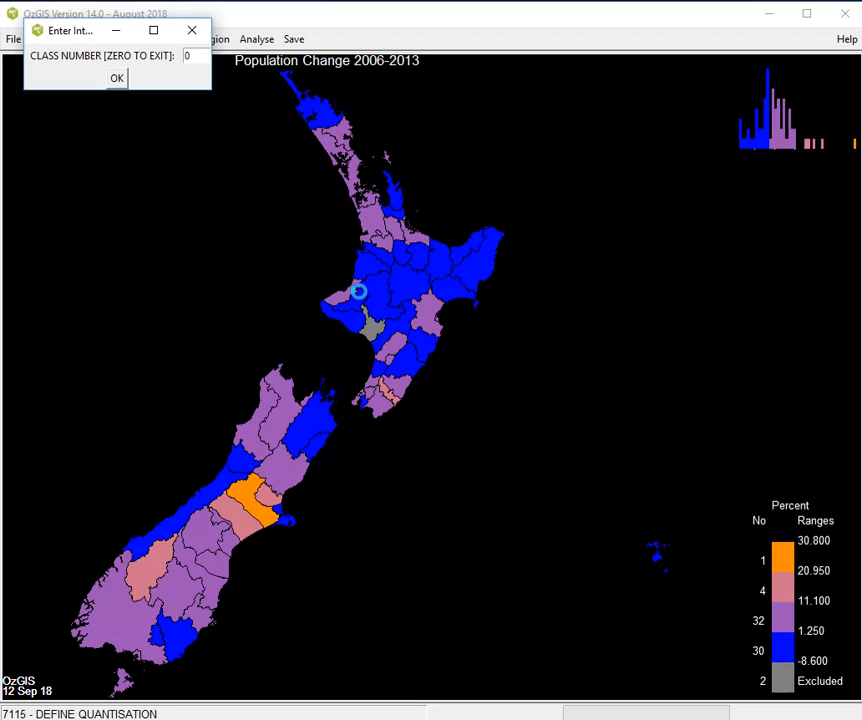
key(Return)
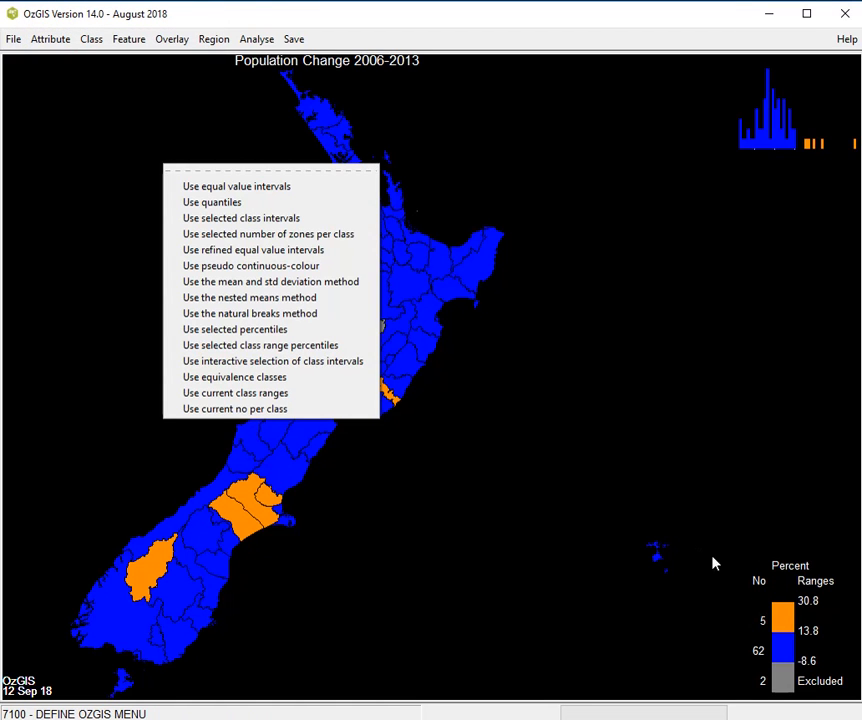
click(488, 432)
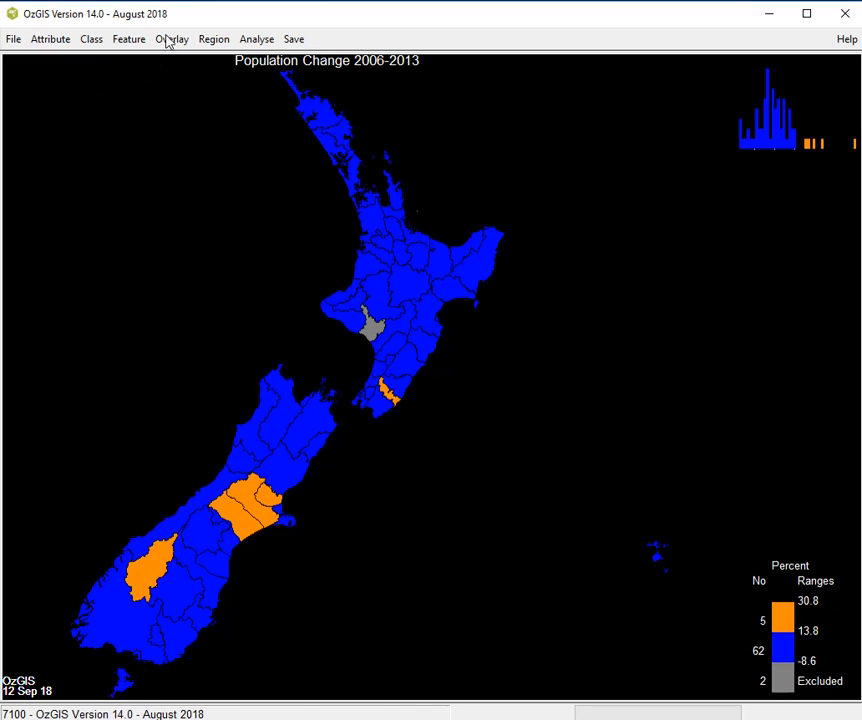
click(91, 42)
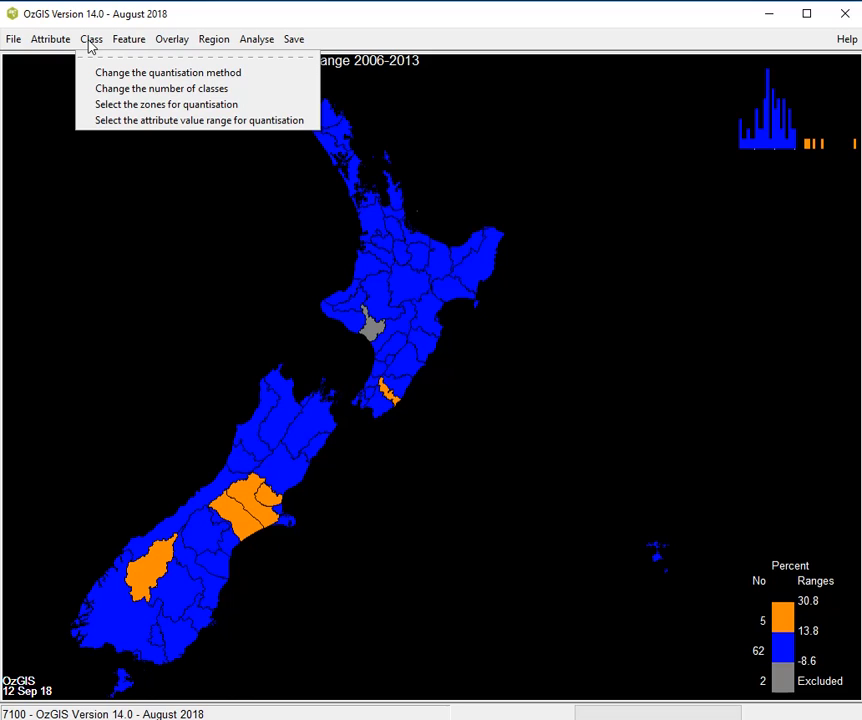
click(223, 229)
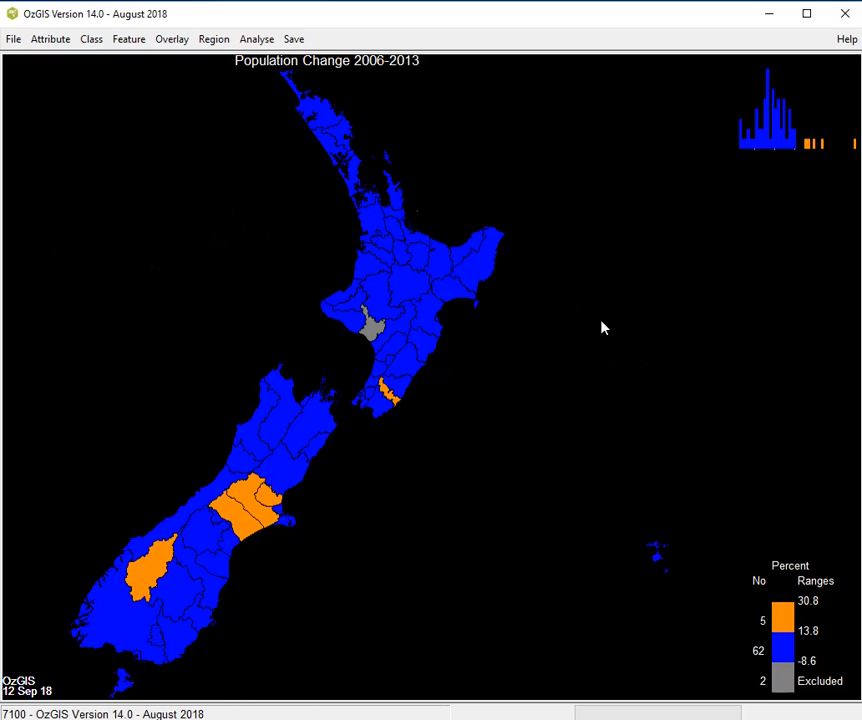